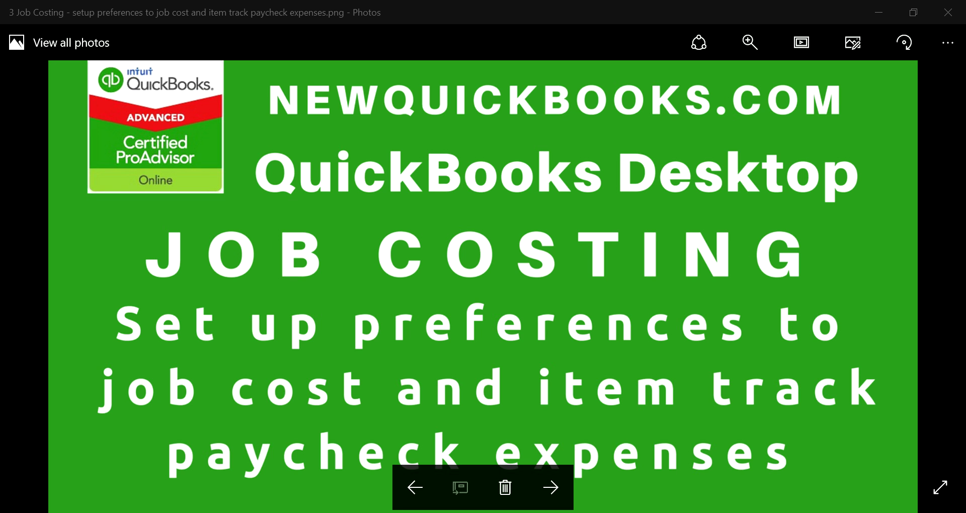
Step: Page back to the chart of accounts slide, then forward to the paycheck preferences slide
click(417, 495)
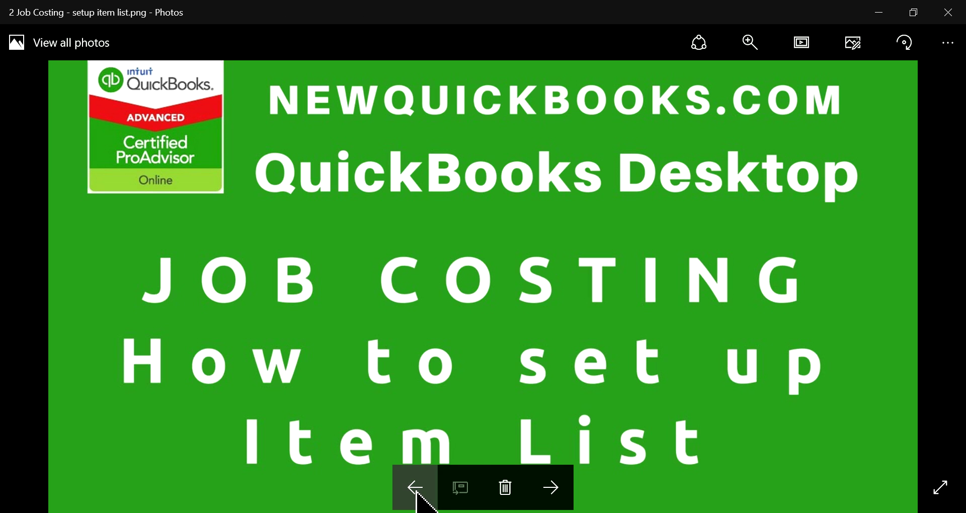
click(415, 489)
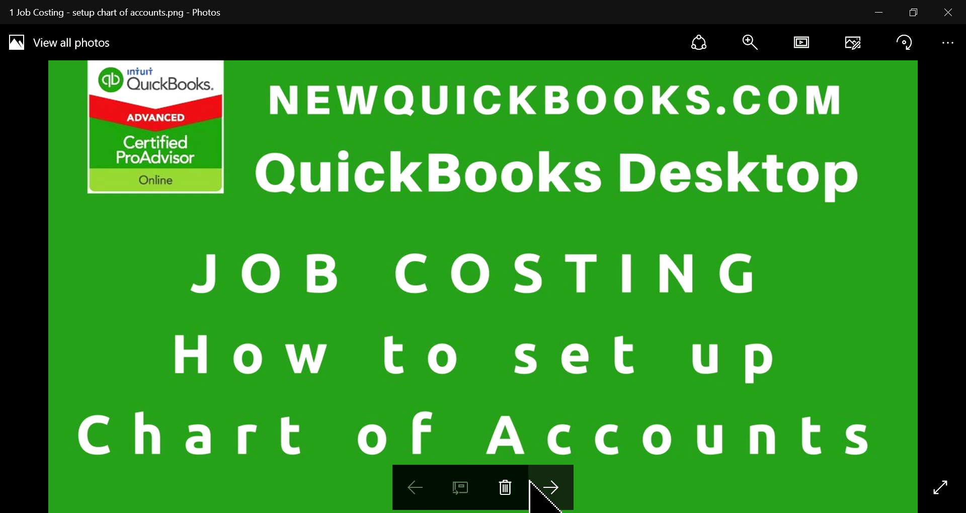
click(552, 488)
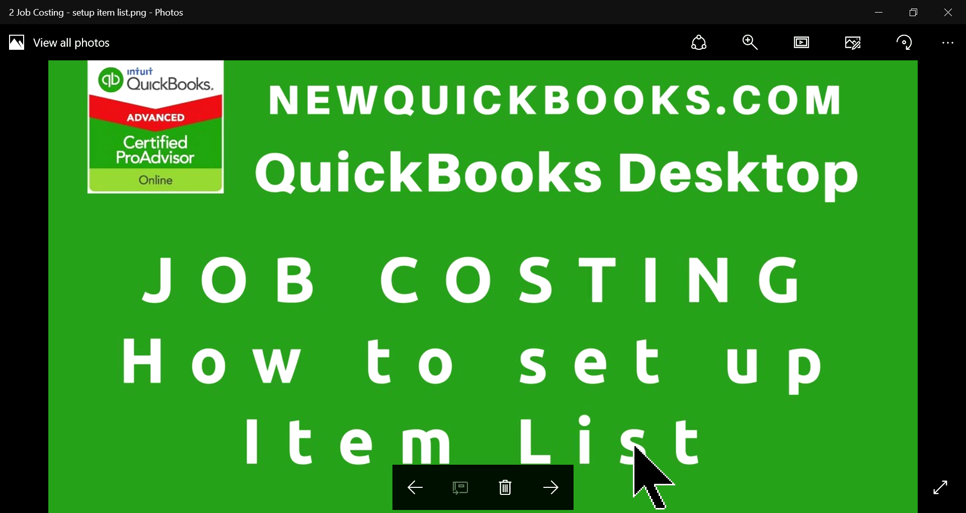
click(549, 487)
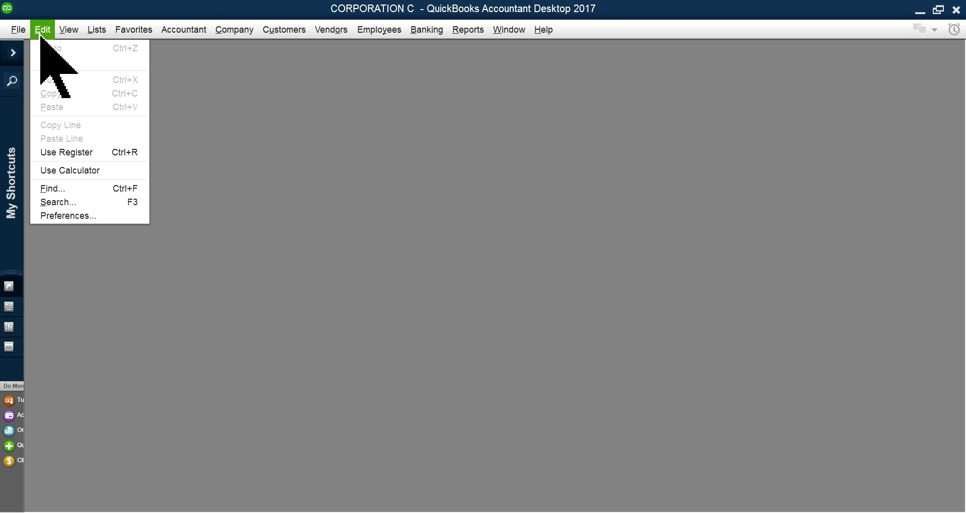
Step: Show the Accounting company-wide preferences in QuickBooks Preferences
click(62, 220)
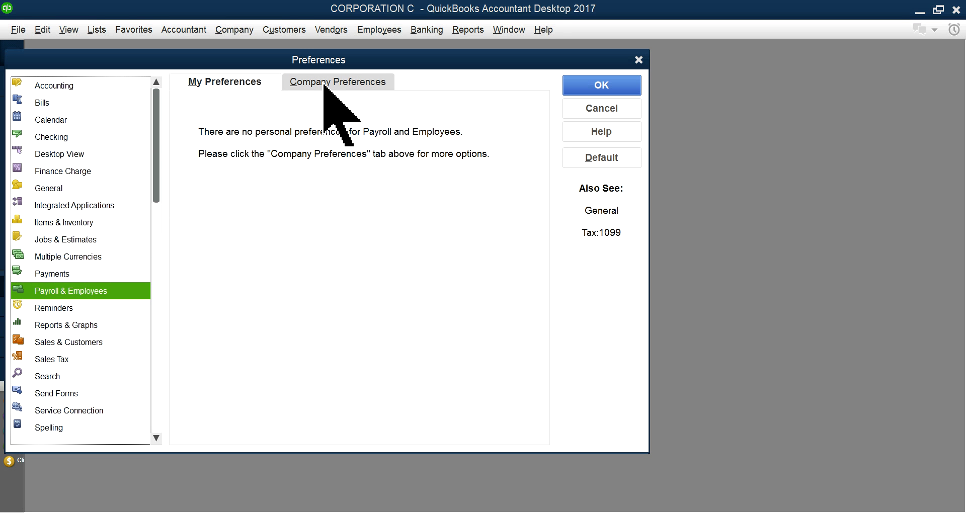
click(52, 86)
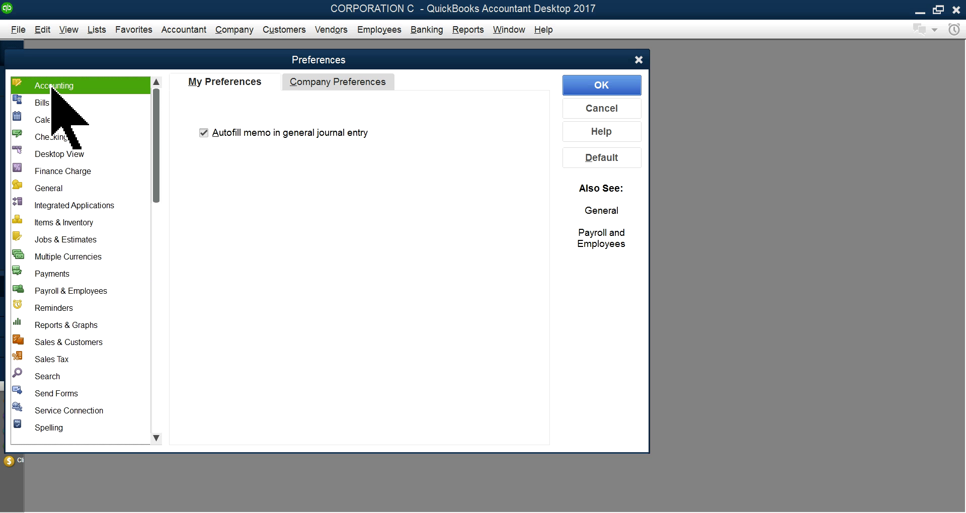
click(326, 86)
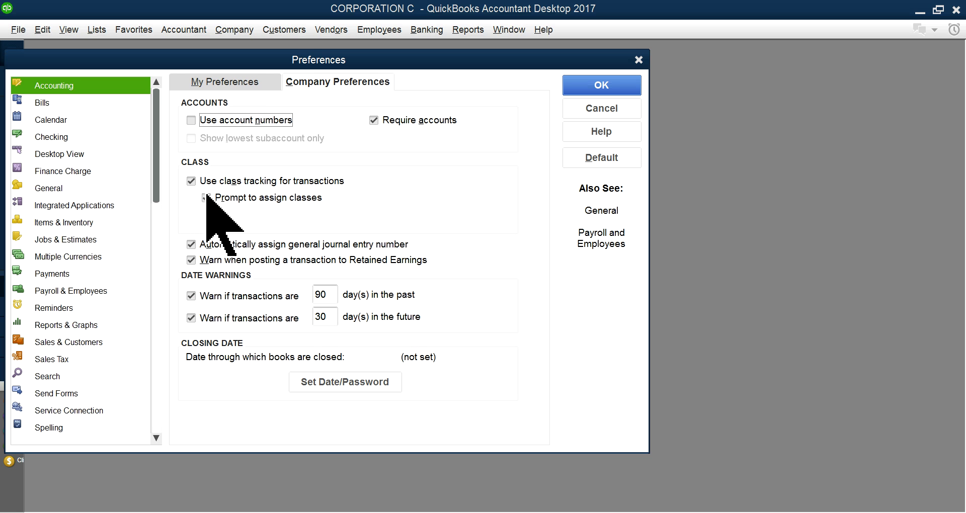
Step: Leave 'Prompt to assign classes' enabled and save the Accounting preferences
click(205, 197)
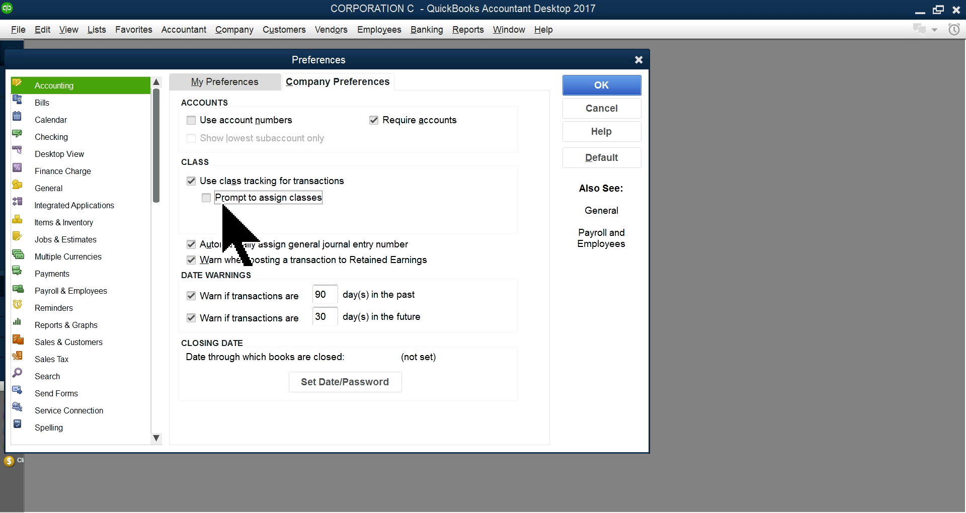
click(207, 198)
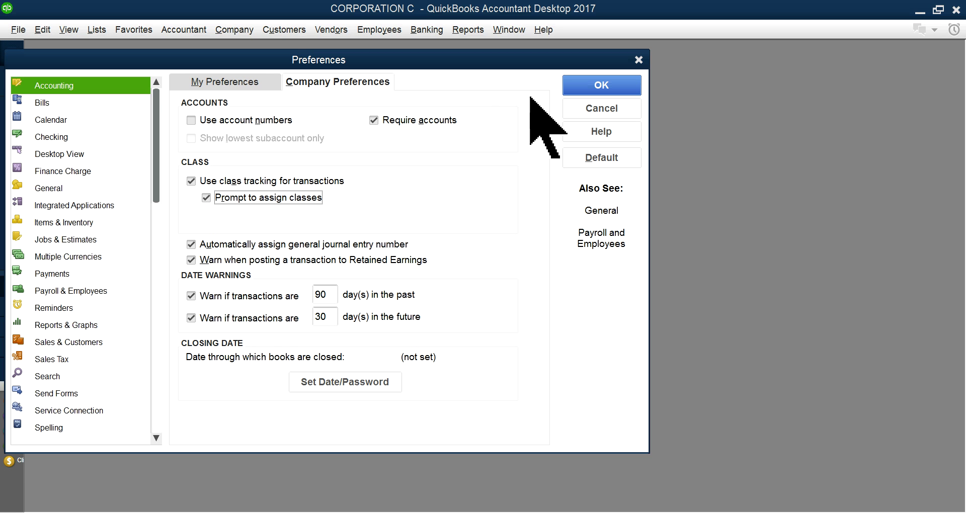
click(617, 92)
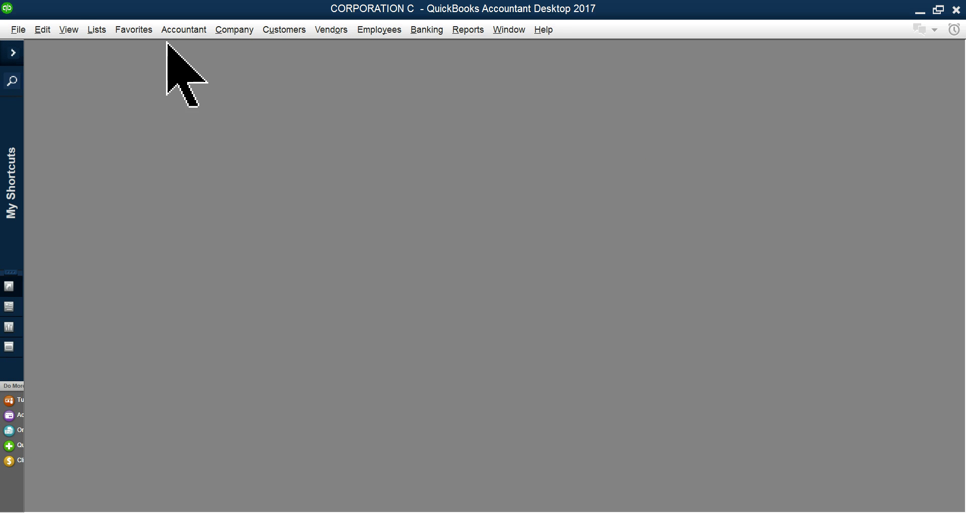
Step: Reopen Preferences to the Payroll & Employees Company Preferences tab
click(39, 30)
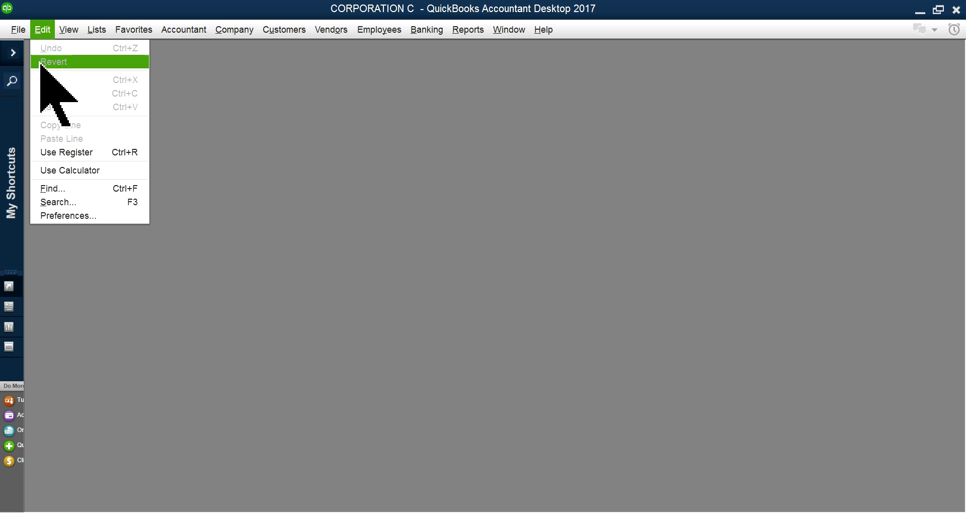
click(60, 215)
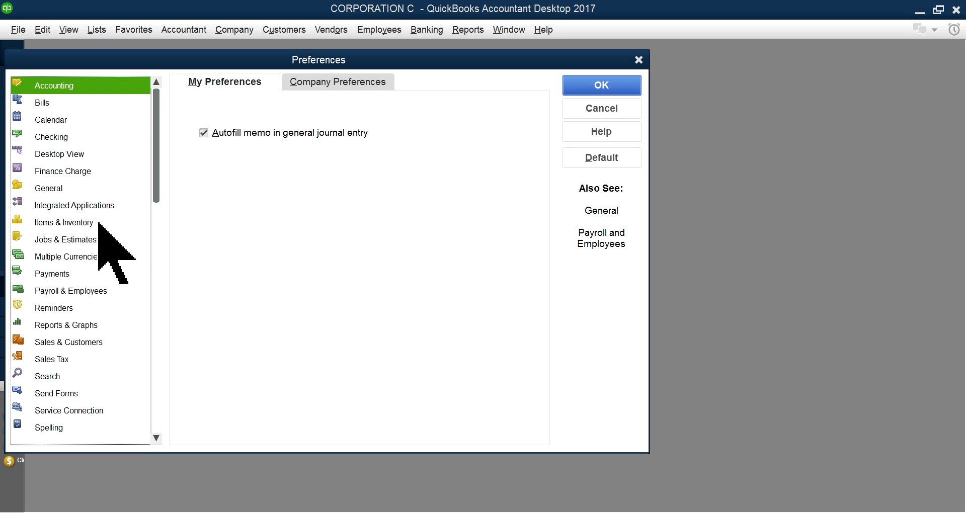
click(85, 292)
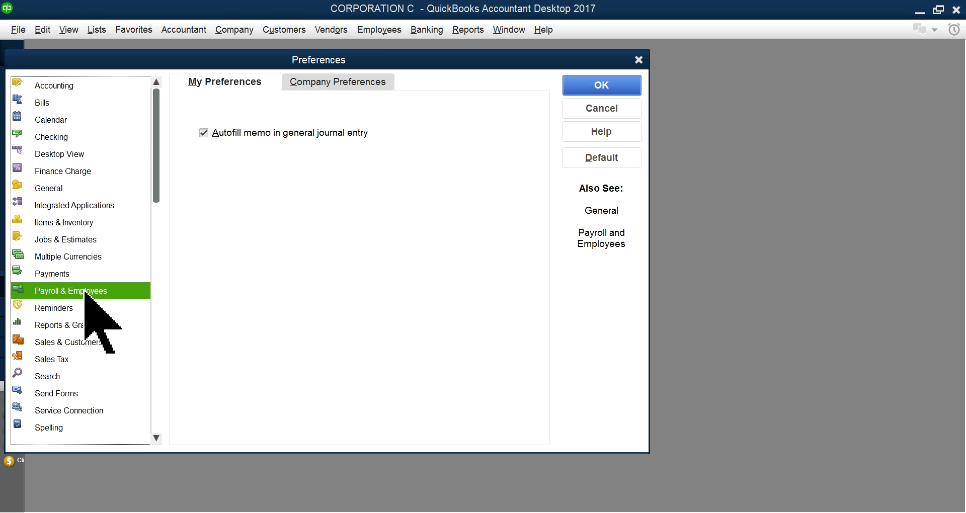
click(327, 83)
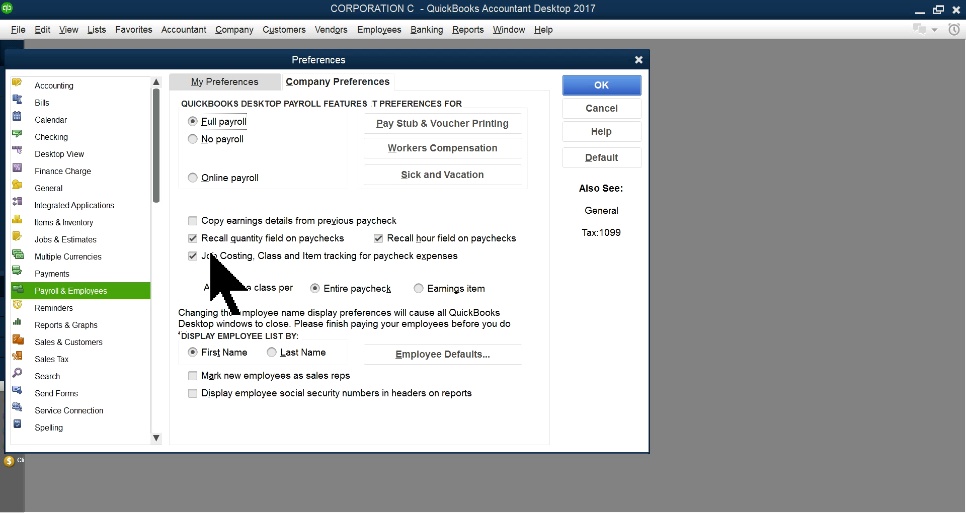
Step: Enable 'Job Costing, Class and Item tracking for paycheck expenses', toggling it off and back on
click(192, 257)
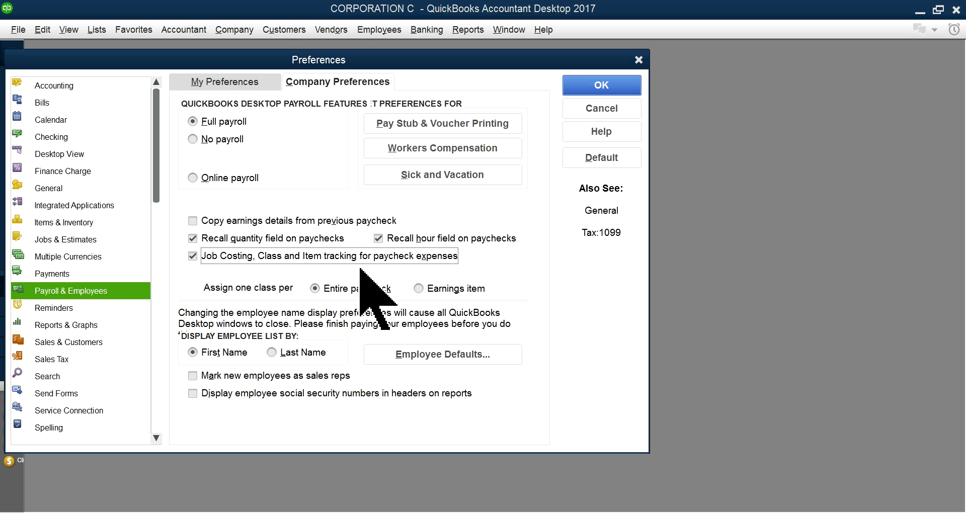
click(195, 258)
click(193, 256)
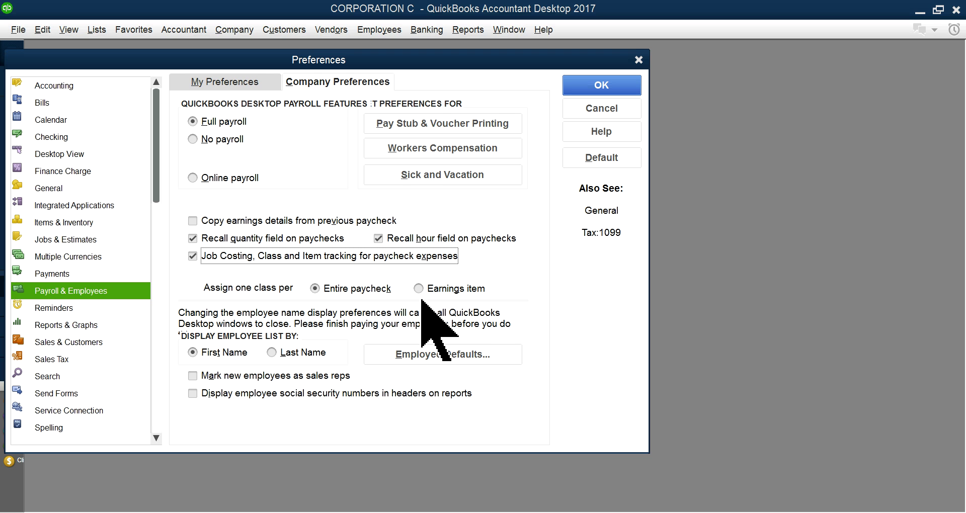
Step: Set class assignment to Entire paycheck instead of Earnings item, then save with OK
click(424, 294)
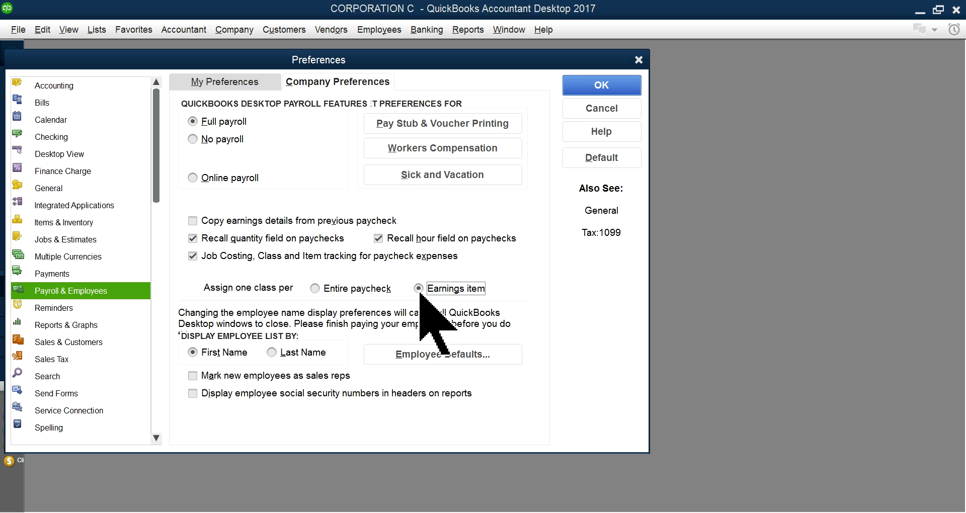
click(317, 298)
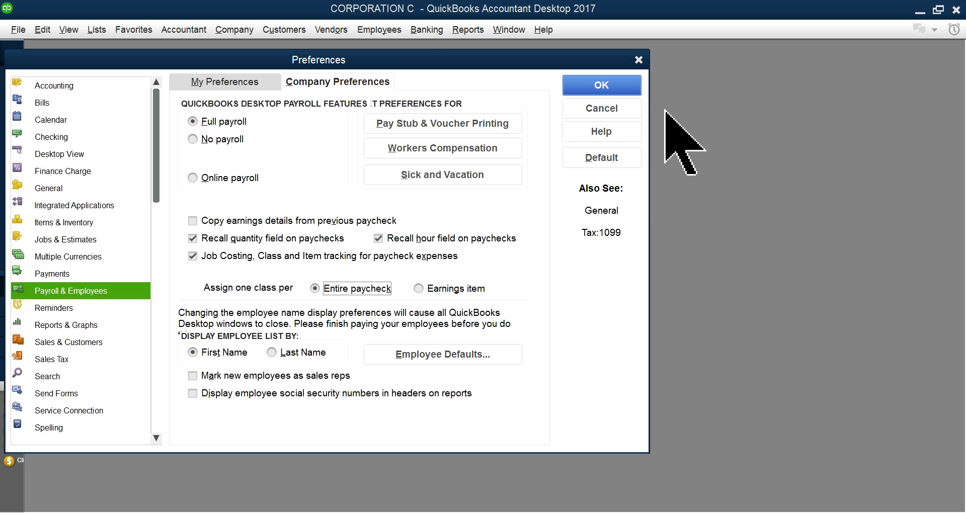
click(584, 84)
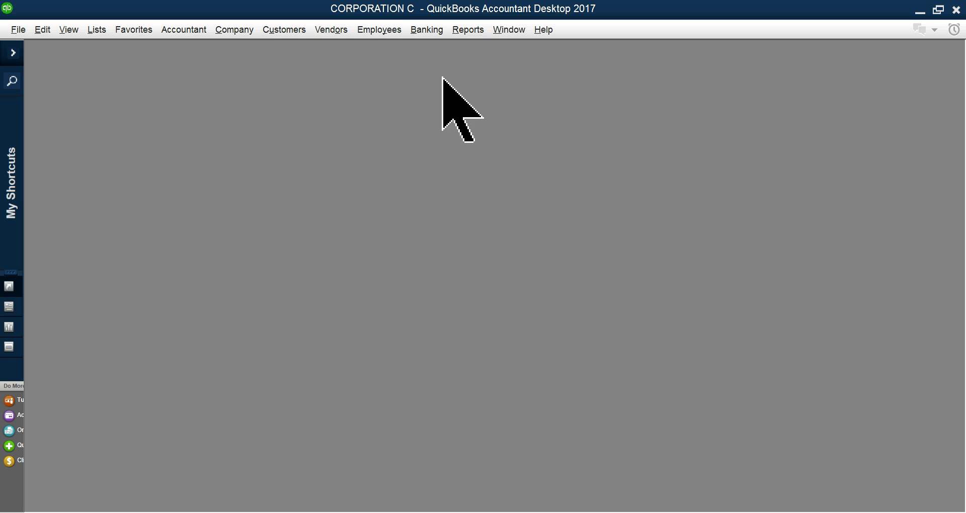
Step: View the Turn on Payroll in QuickBooks offer page from the Employees menu, then close it
click(379, 29)
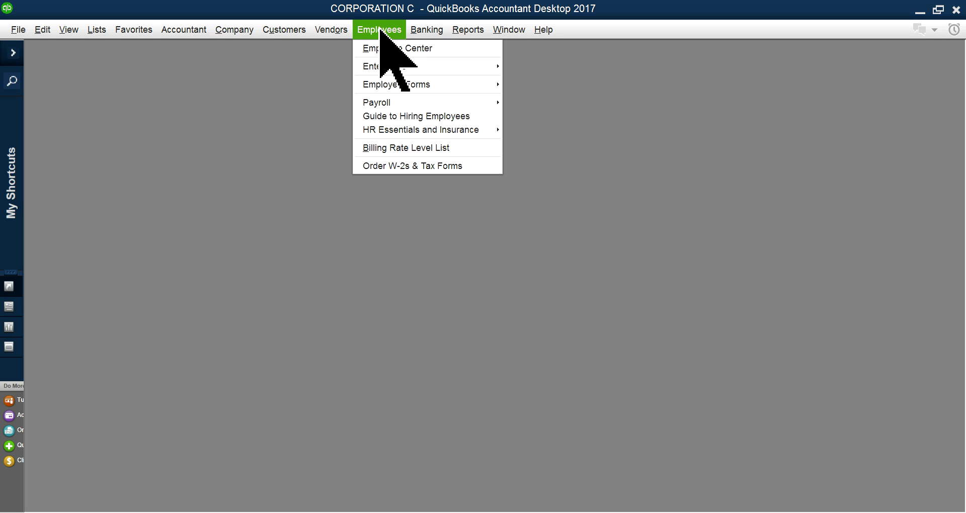
mouse_move(408, 101)
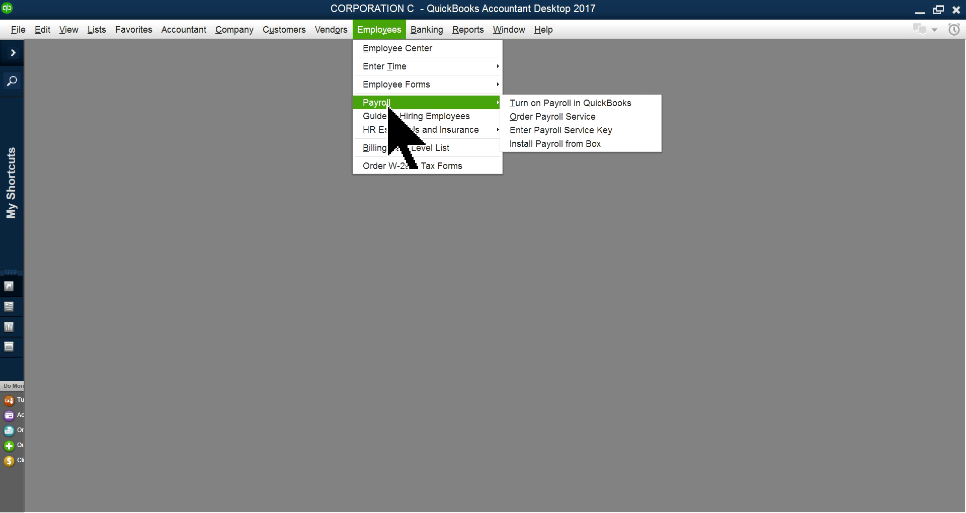
click(613, 104)
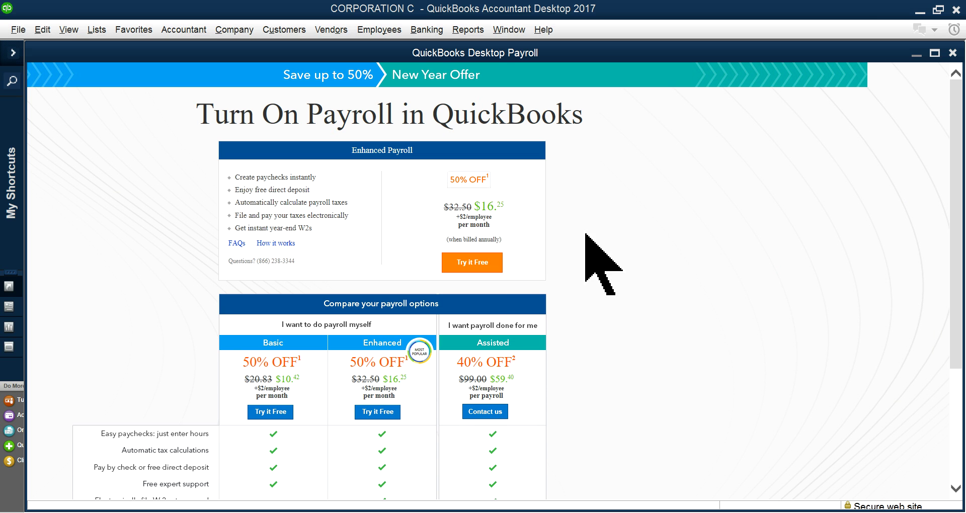
click(953, 53)
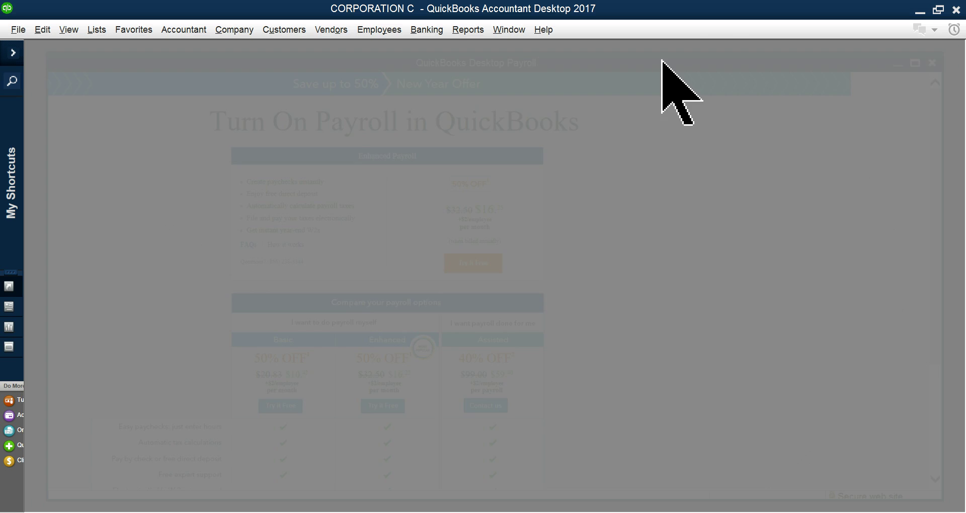
Step: Check the Employees > Payroll menu again, then return to the Photos slideshow
click(388, 30)
mouse_move(405, 104)
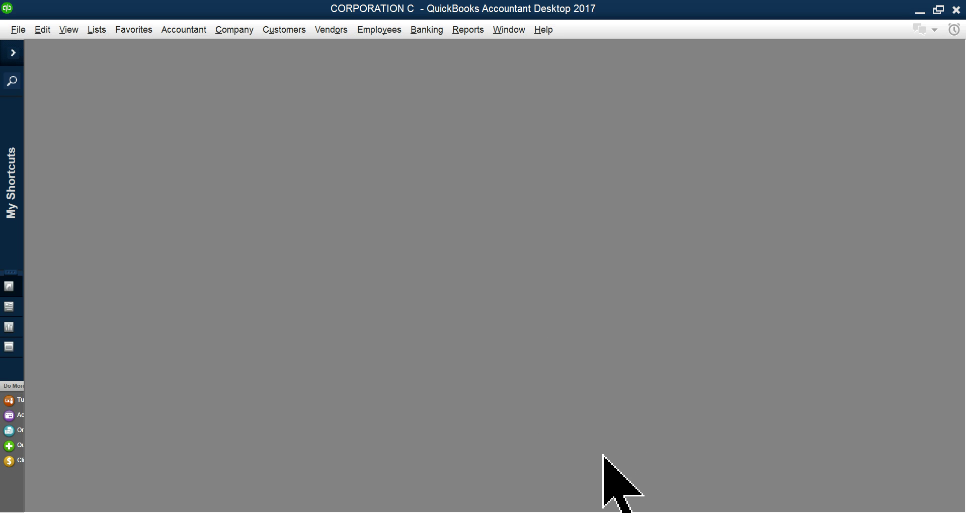
key(alt+Tab)
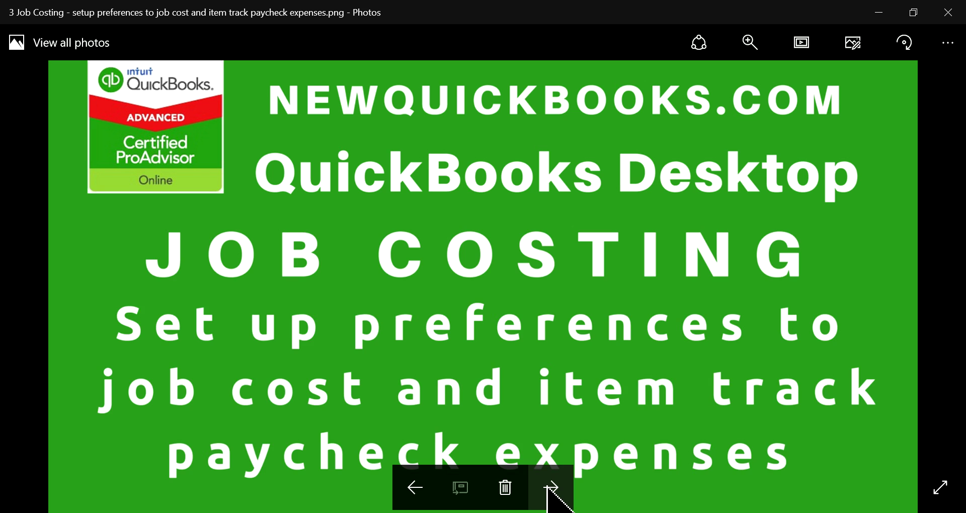
Step: Advance three slides past the payroll item list to the item-tracking-by-job slide
click(553, 489)
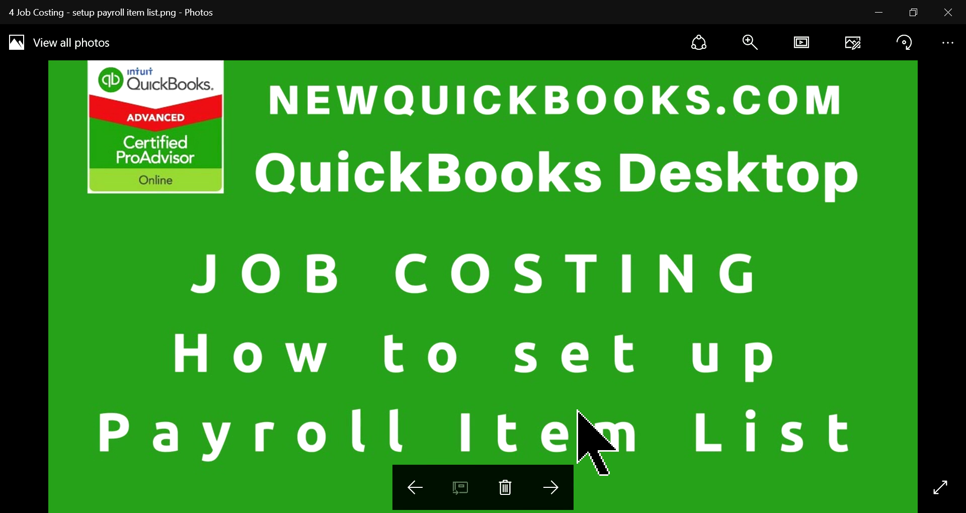
click(553, 490)
click(552, 489)
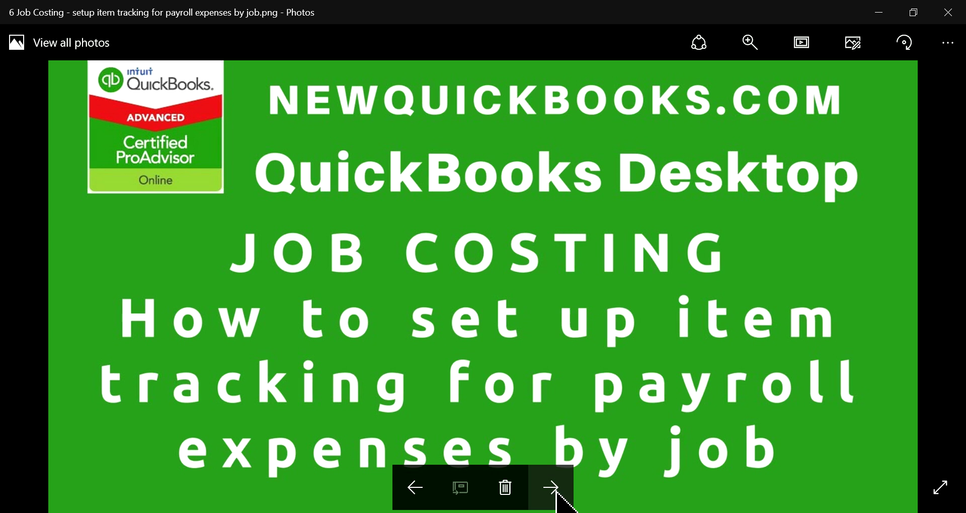